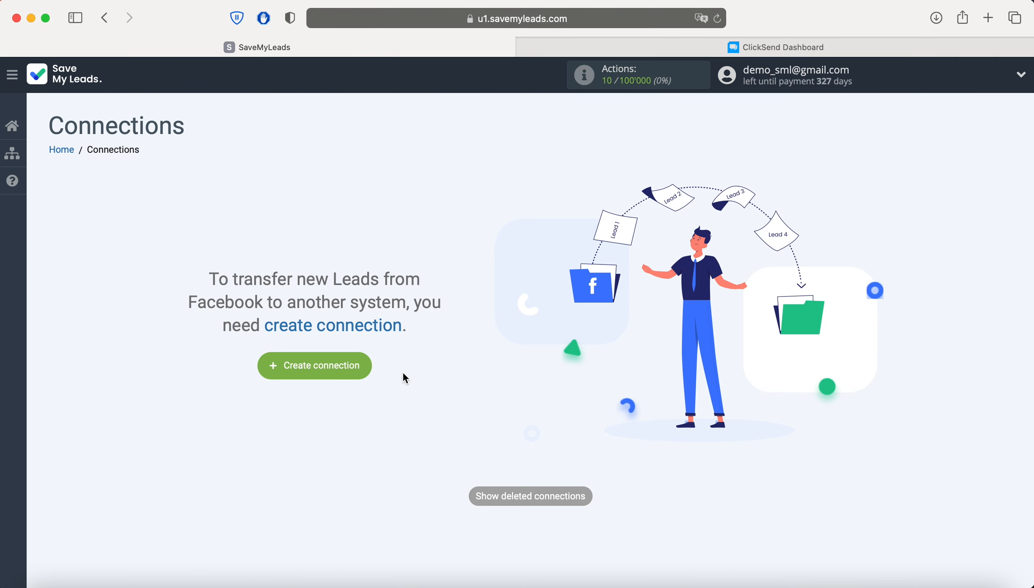
- Create a new connection and choose ClickSend Send SMS as the system to transfer leads to
{"action": "left_click", "coordinate": [352, 364]}
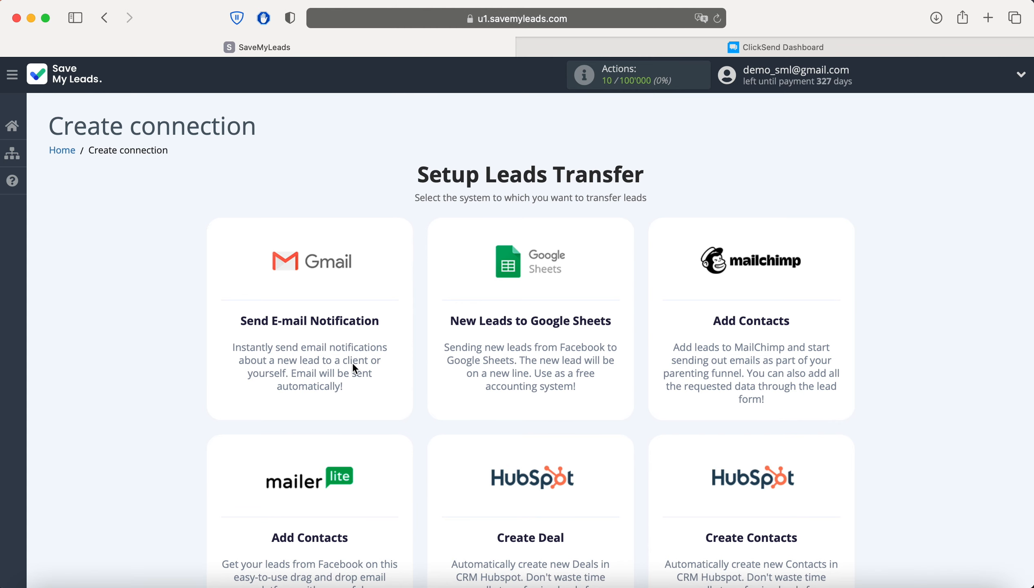
{"action": "scroll", "coordinate": [354, 368], "scroll_direction": "down", "scroll_amount": 15}
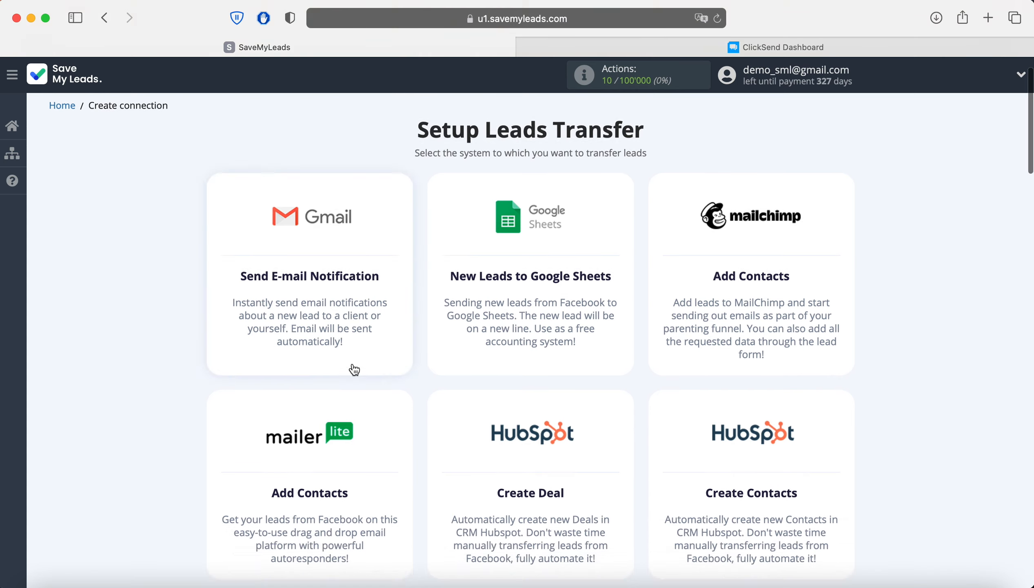
{"action": "scroll", "coordinate": [354, 369], "scroll_direction": "down", "scroll_amount": 15}
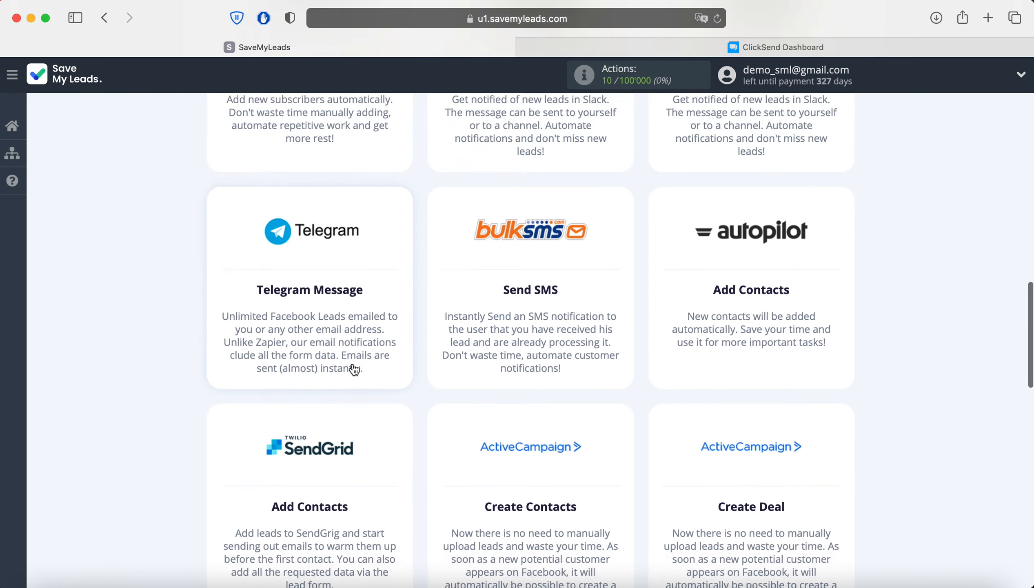
{"action": "scroll", "coordinate": [354, 369], "scroll_direction": "down", "scroll_amount": 1}
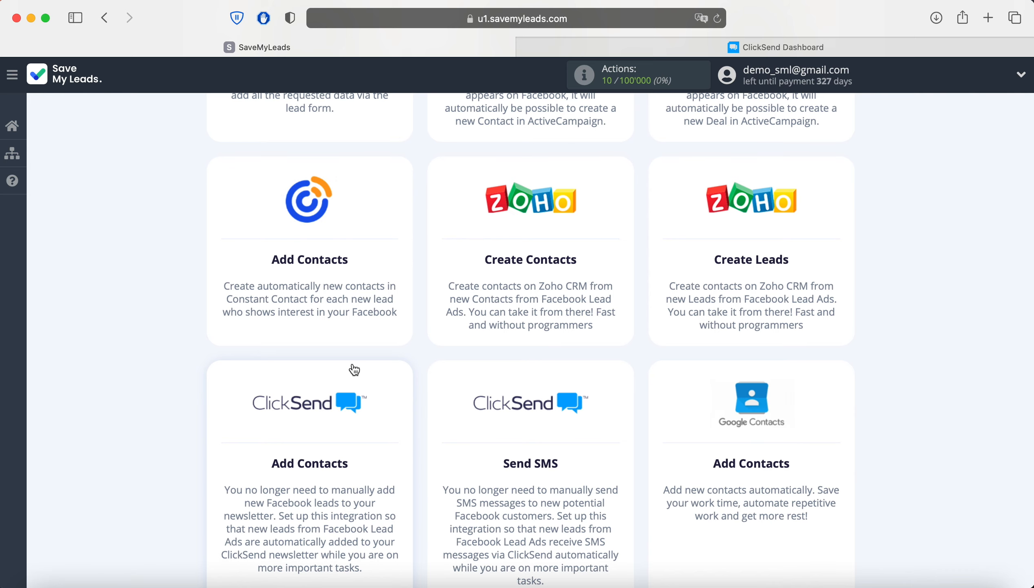
{"action": "left_click", "coordinate": [516, 408]}
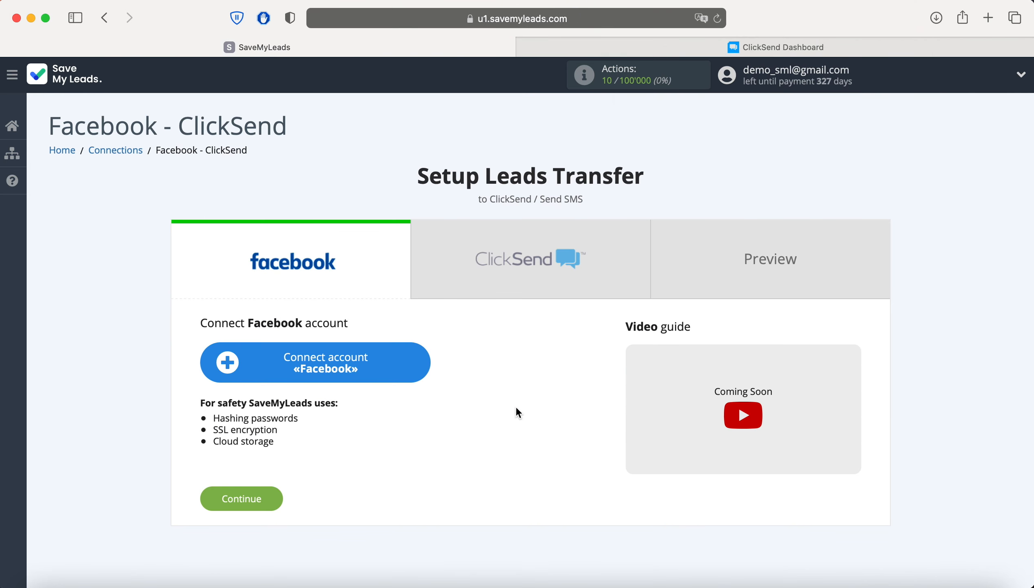
- Start connecting a Facebook account and log in with the saved login and account password
{"action": "left_click", "coordinate": [398, 365]}
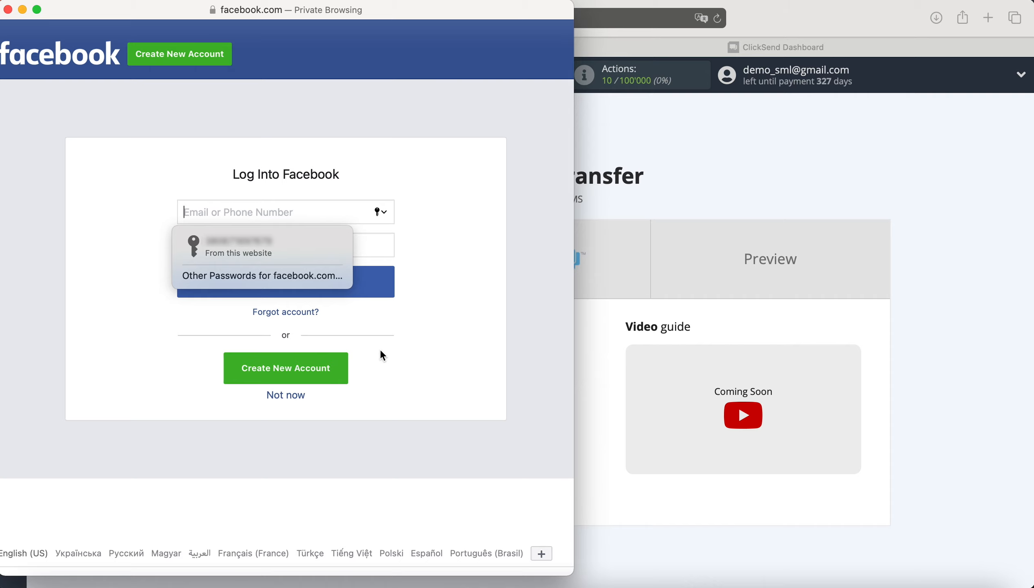
{"action": "left_click", "coordinate": [306, 245]}
{"action": "left_click", "coordinate": [320, 279]}
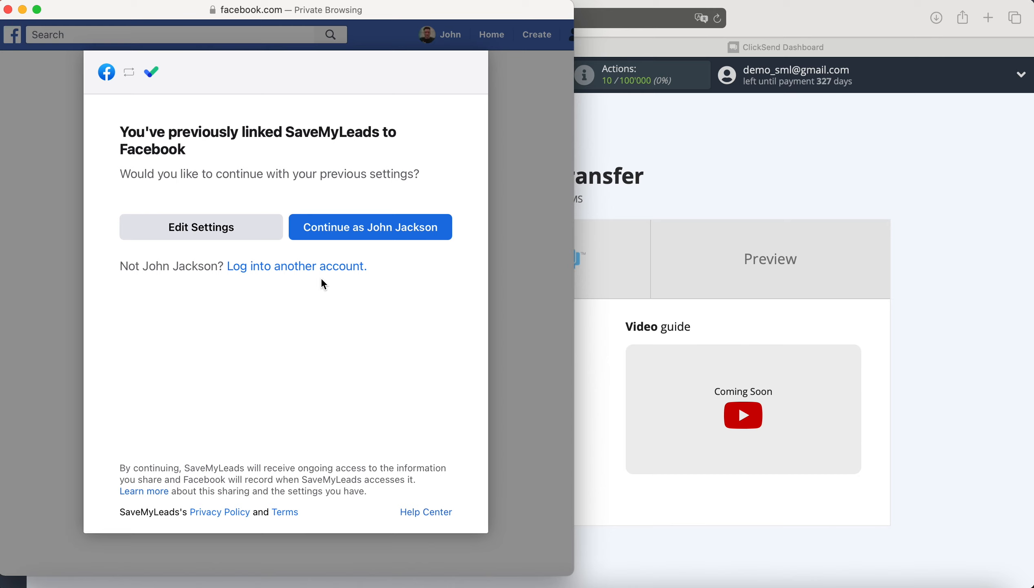
- Edit the SaveMyLeads access settings, keeping the FB Lead Forms page and all permissions enabled, and complete the Facebook account connection
{"action": "left_click", "coordinate": [279, 234]}
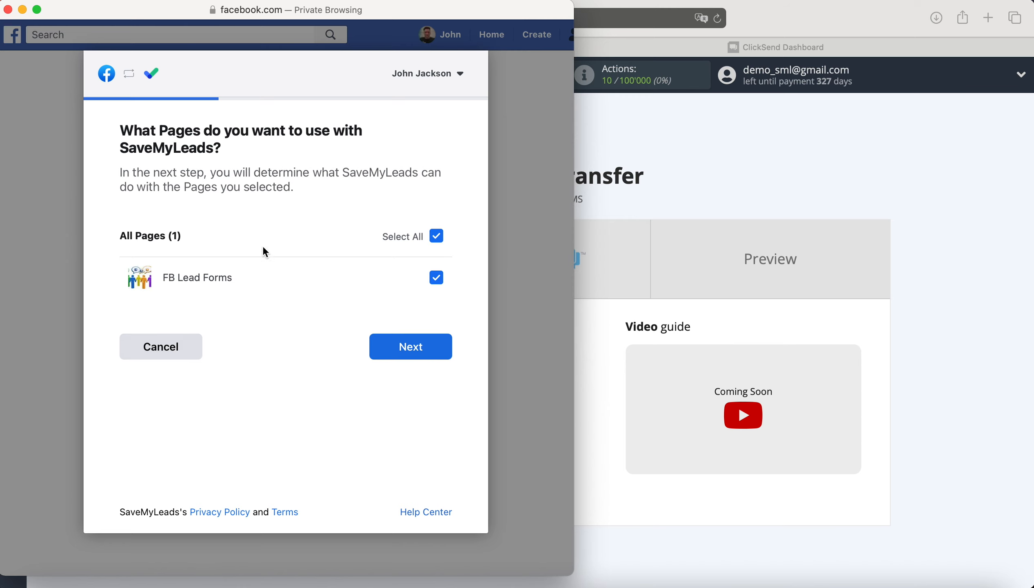
{"action": "left_click", "coordinate": [388, 348]}
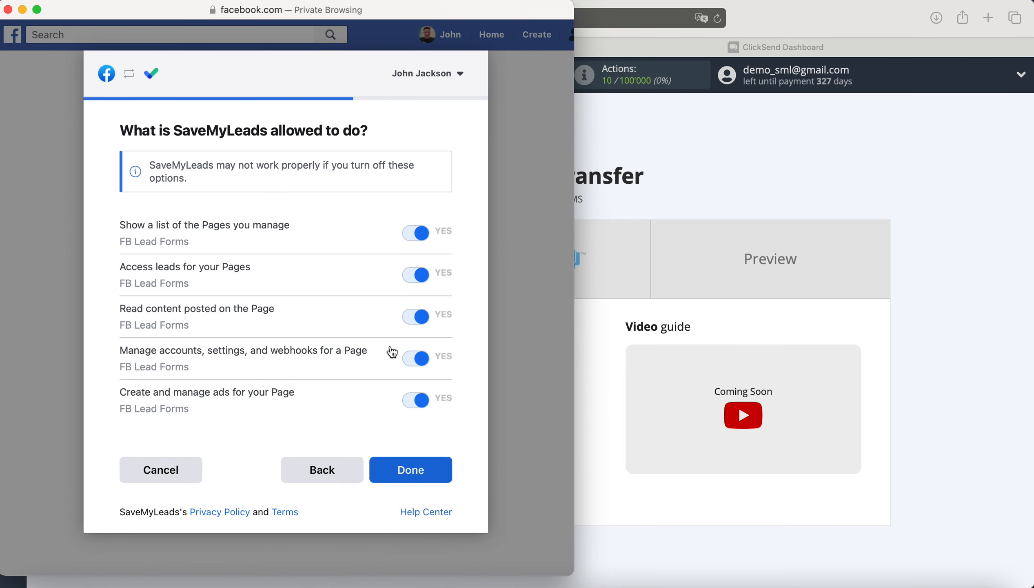
{"action": "left_click", "coordinate": [402, 469]}
{"action": "left_click", "coordinate": [323, 259]}
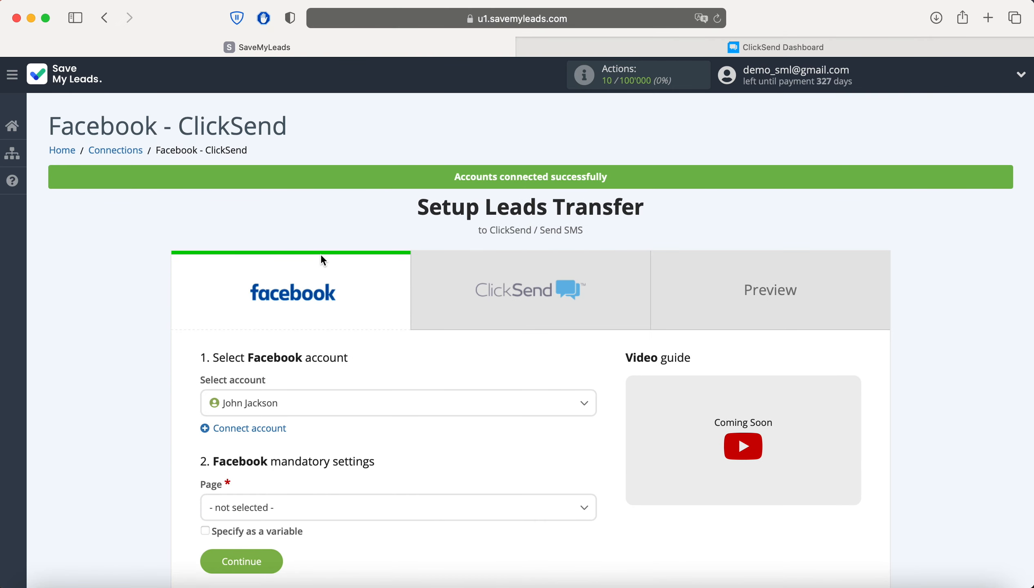
- Select the connected Facebook account, the FB Lead Forms page and the form Lead Form 19.05.2021, and continue to the ClickSend settings
{"action": "left_click", "coordinate": [352, 403]}
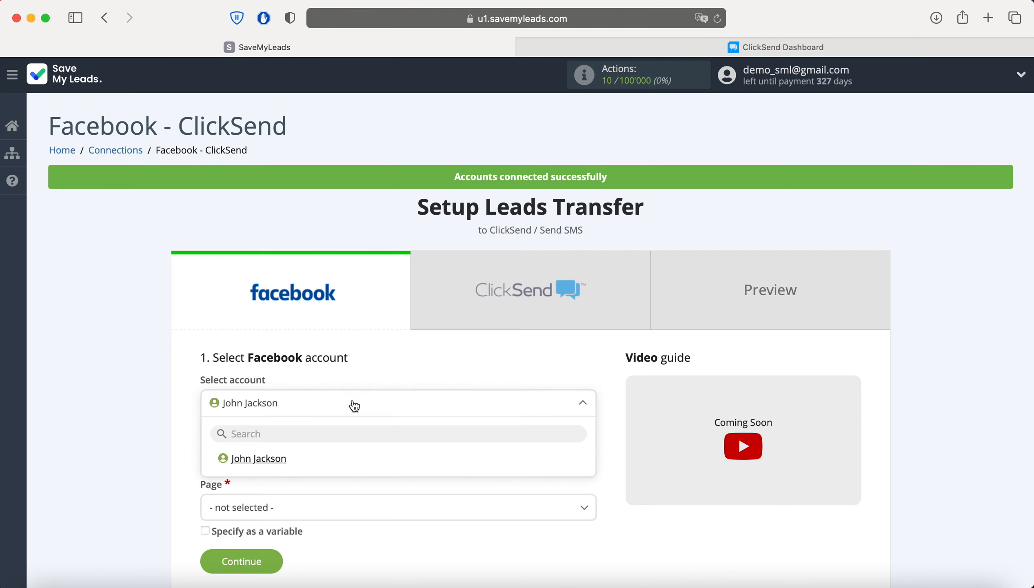
{"action": "left_click", "coordinate": [278, 463]}
{"action": "scroll", "coordinate": [277, 465], "scroll_direction": "down", "scroll_amount": 5}
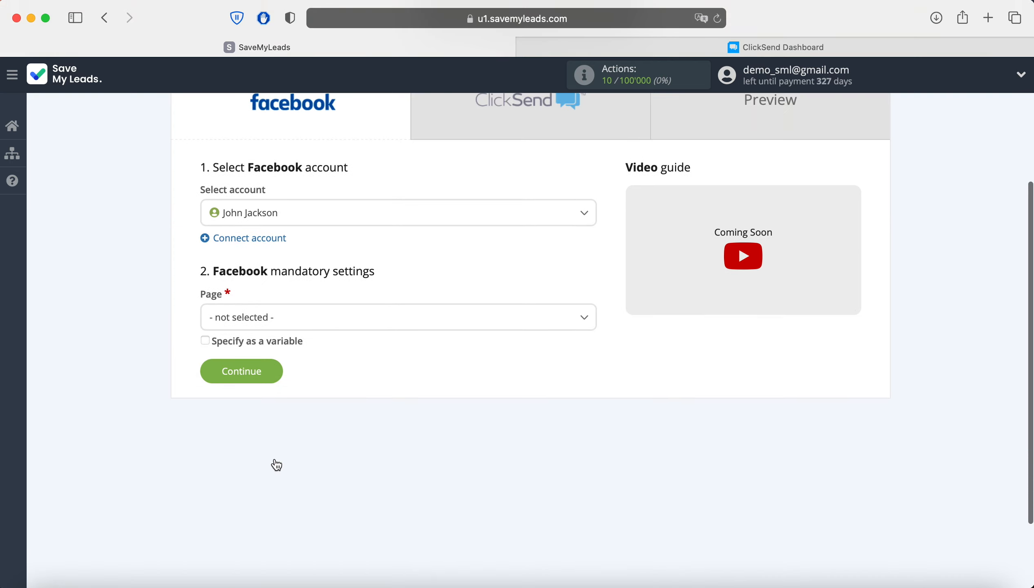
{"action": "left_click", "coordinate": [348, 318]}
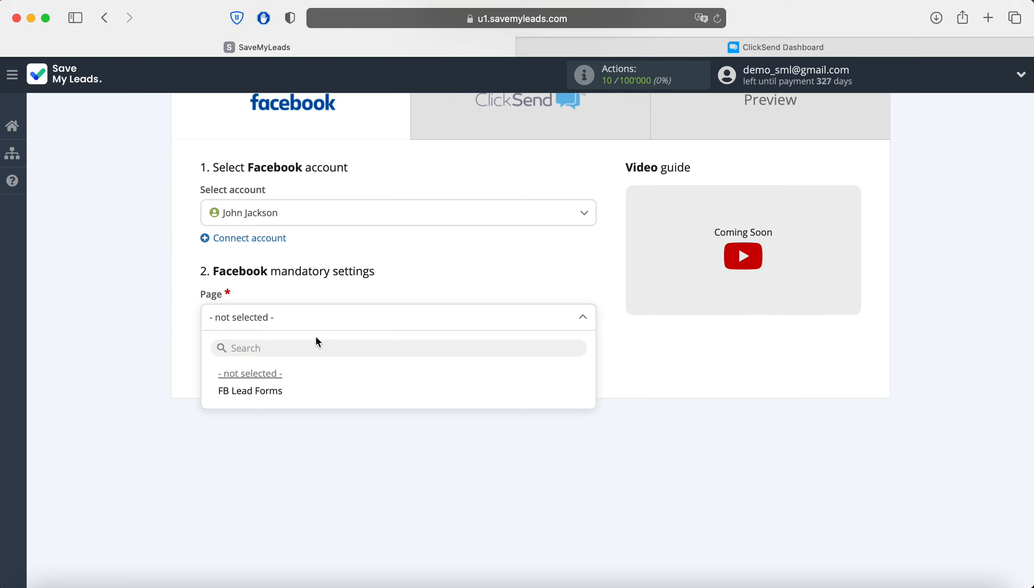
{"action": "left_click", "coordinate": [289, 393]}
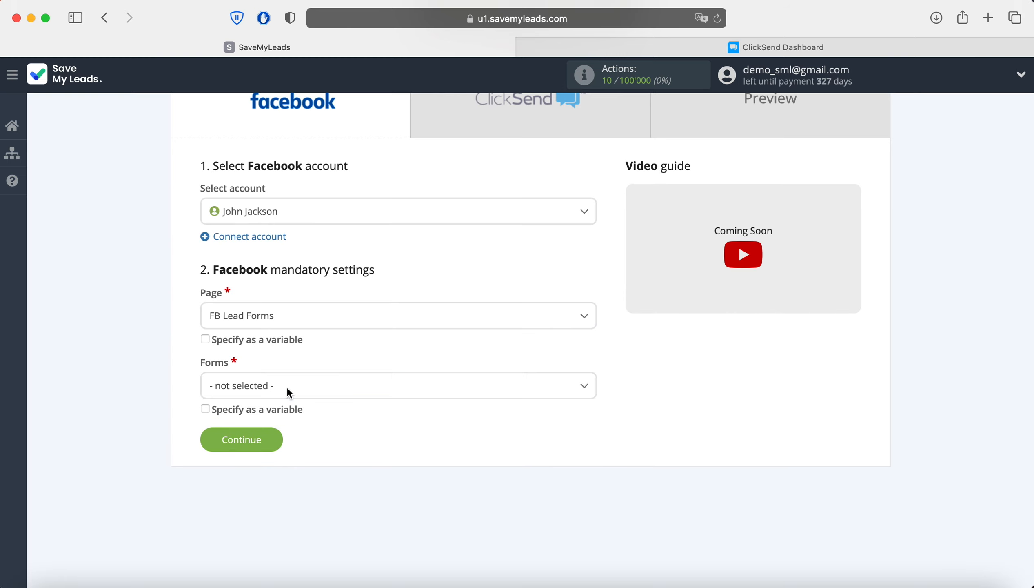
{"action": "left_click", "coordinate": [287, 389]}
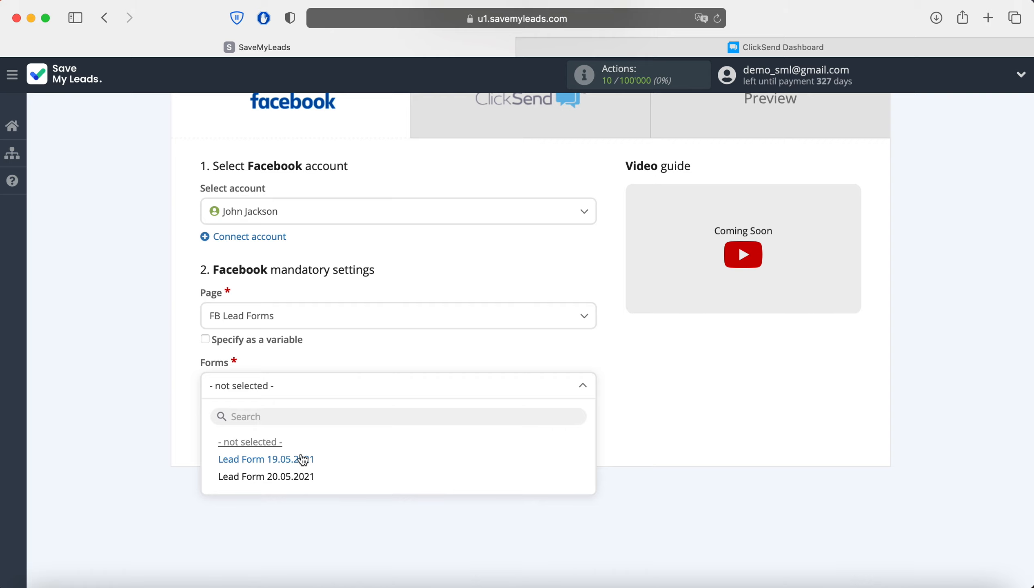
{"action": "left_click", "coordinate": [304, 460]}
{"action": "left_click", "coordinate": [273, 440]}
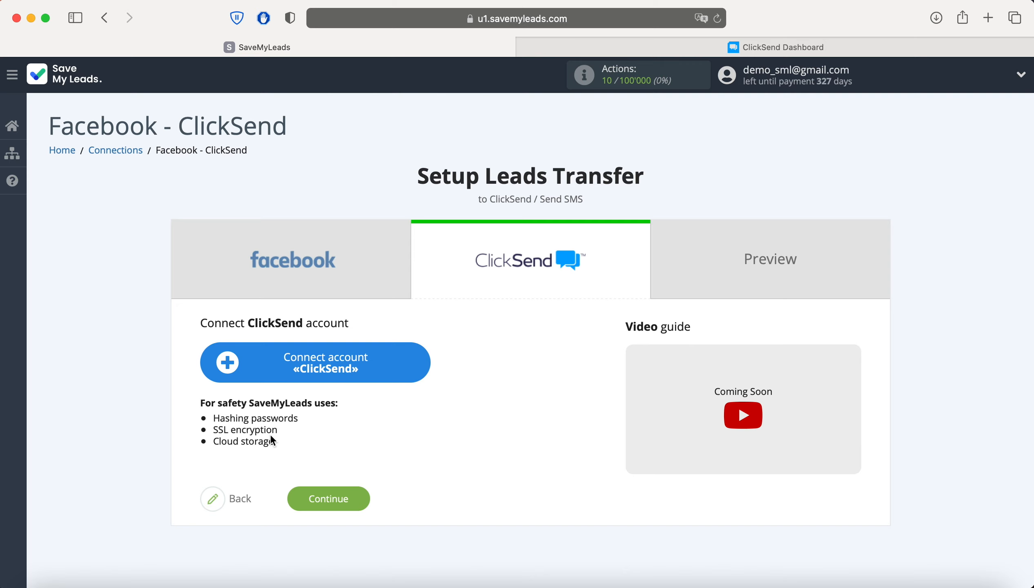
- Connect a ClickSend account by pasting its login and account password, and save the integration
{"action": "left_click", "coordinate": [417, 356]}
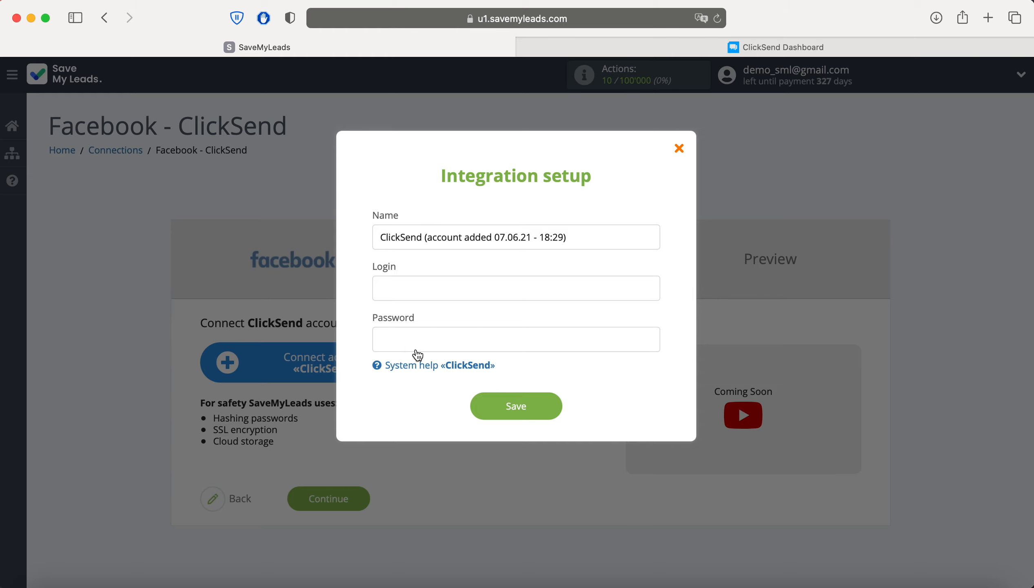
{"action": "right_click", "coordinate": [406, 291]}
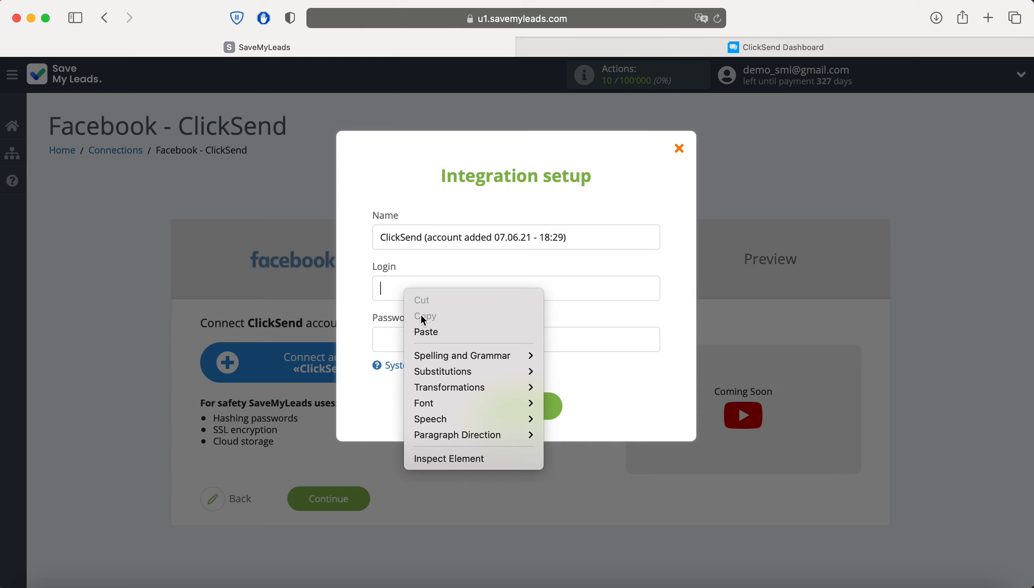
{"action": "left_click", "coordinate": [430, 329]}
{"action": "right_click", "coordinate": [403, 337]}
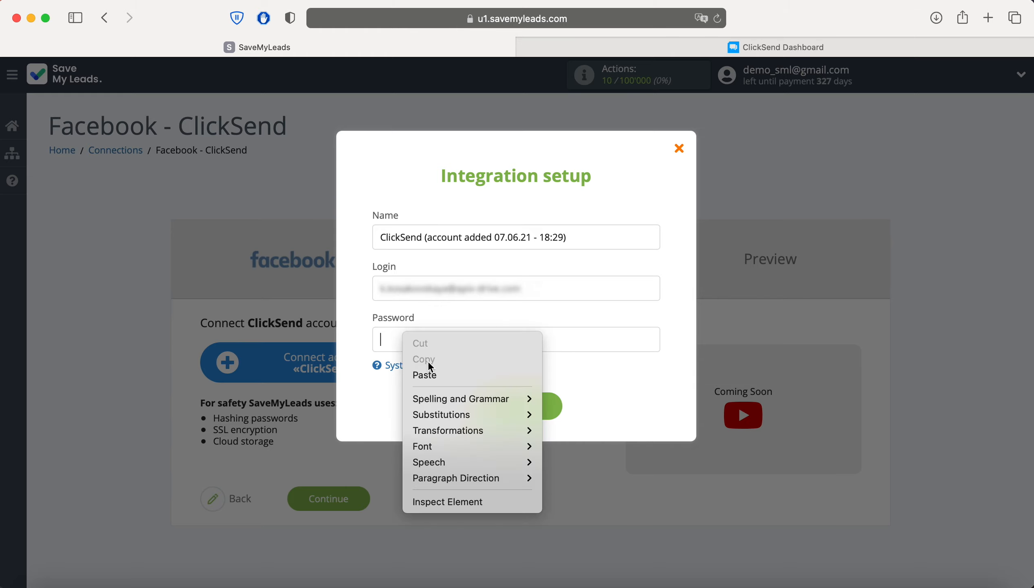
{"action": "left_click", "coordinate": [435, 369]}
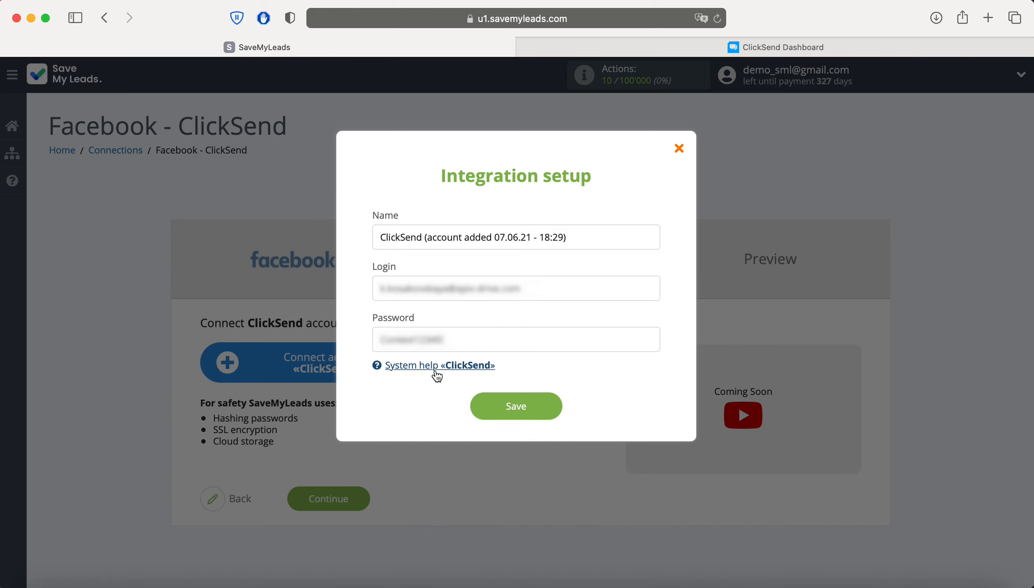
{"action": "left_click", "coordinate": [504, 411]}
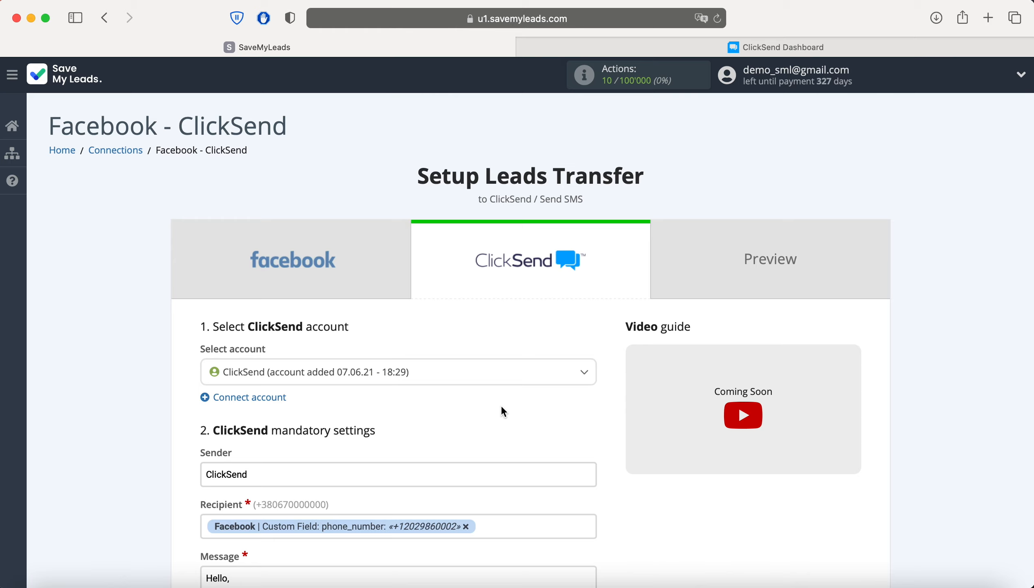
- Select the newly added ClickSend account for sending the SMS messages
{"action": "left_click", "coordinate": [388, 373]}
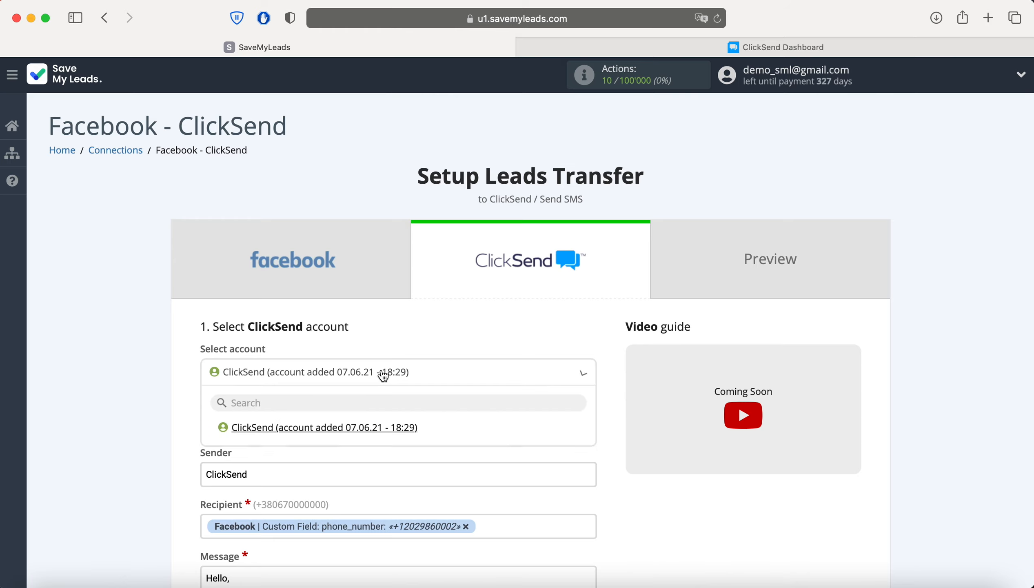
{"action": "left_click", "coordinate": [394, 428]}
{"action": "scroll", "coordinate": [376, 387], "scroll_direction": "down", "scroll_amount": 2}
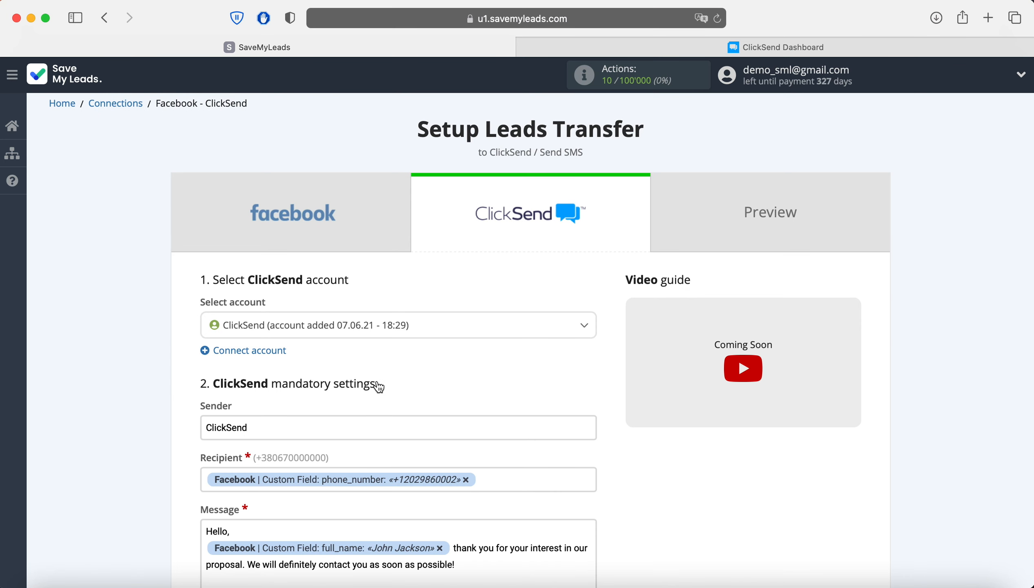
{"action": "scroll", "coordinate": [379, 387], "scroll_direction": "down", "scroll_amount": 5}
{"action": "scroll", "coordinate": [379, 387], "scroll_direction": "down", "scroll_amount": 2}
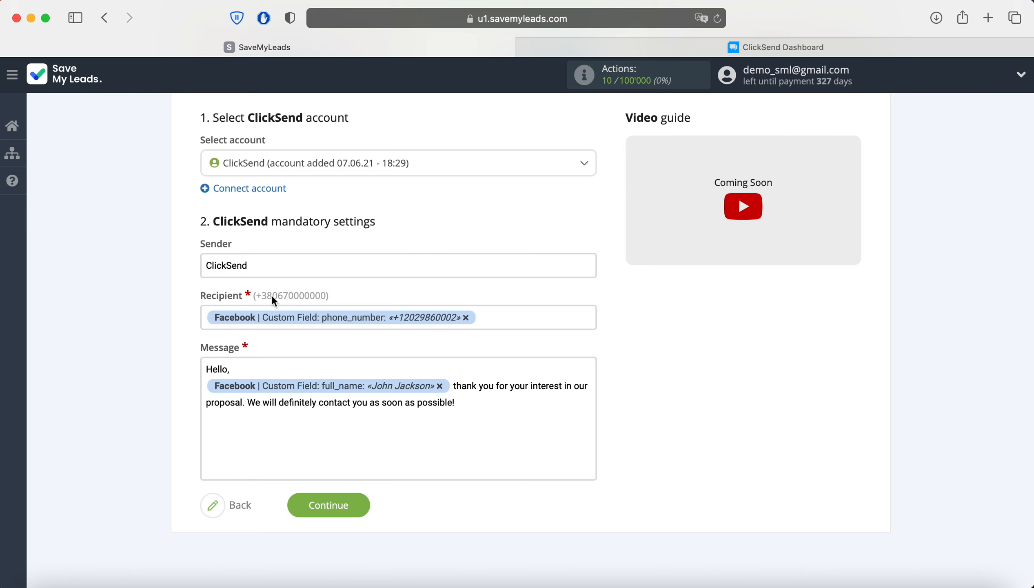
- Look through the Facebook lead variables available for the SMS recipient, leaving the selection as it is
{"action": "left_click", "coordinate": [512, 323]}
{"action": "scroll", "coordinate": [513, 324], "scroll_direction": "up", "scroll_amount": 2}
{"action": "scroll", "coordinate": [513, 324], "scroll_direction": "down", "scroll_amount": 3}
{"action": "scroll", "coordinate": [511, 320], "scroll_direction": "down", "scroll_amount": 1}
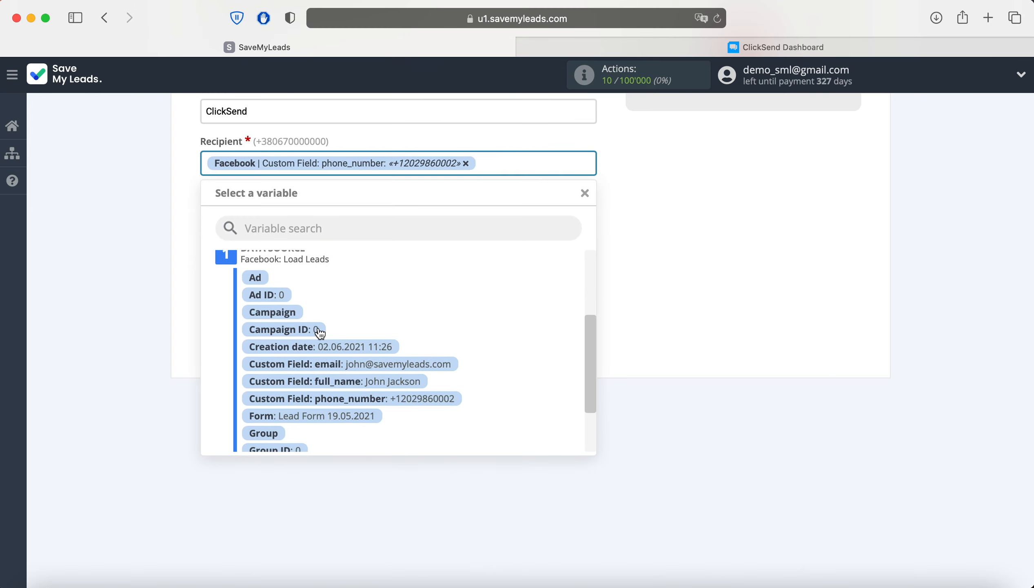
{"action": "left_click", "coordinate": [676, 334]}
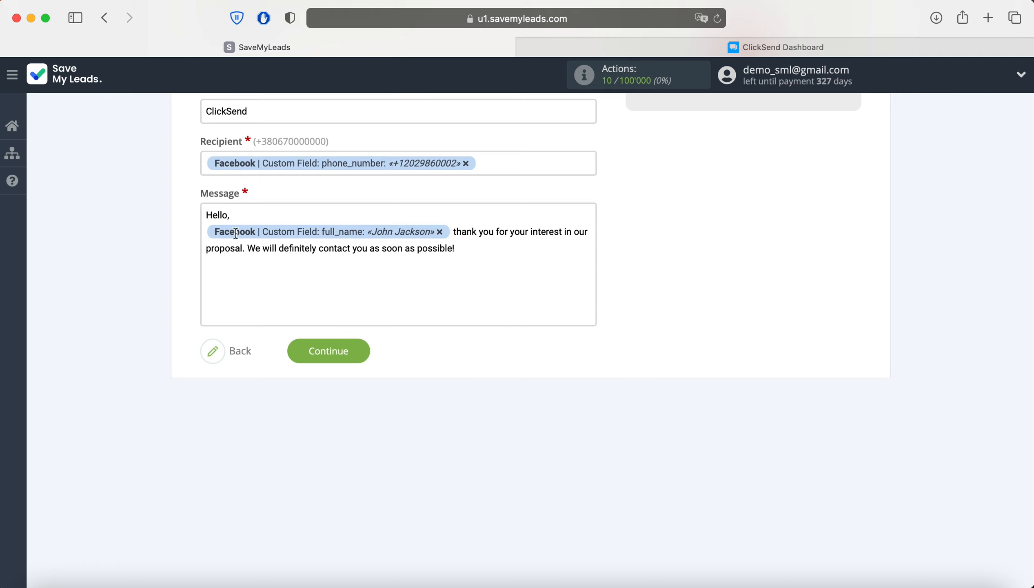
- Accept the prefilled sender, recipient and message settings and send the test data to ClickSend
{"action": "scroll", "coordinate": [708, 275], "scroll_direction": "up", "scroll_amount": 2}
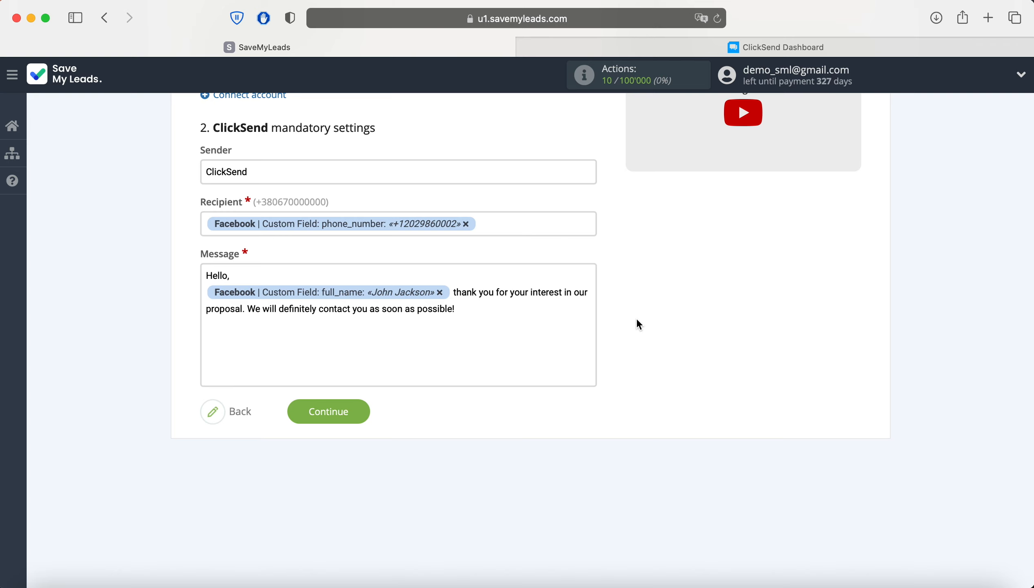
{"action": "left_click", "coordinate": [347, 415]}
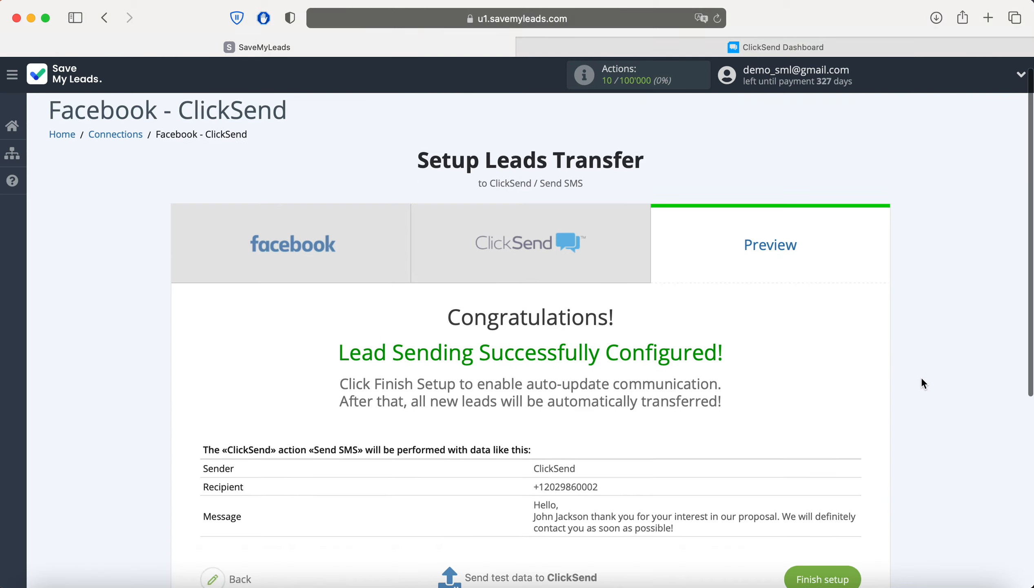
{"action": "scroll", "coordinate": [922, 376], "scroll_direction": "down", "scroll_amount": 3}
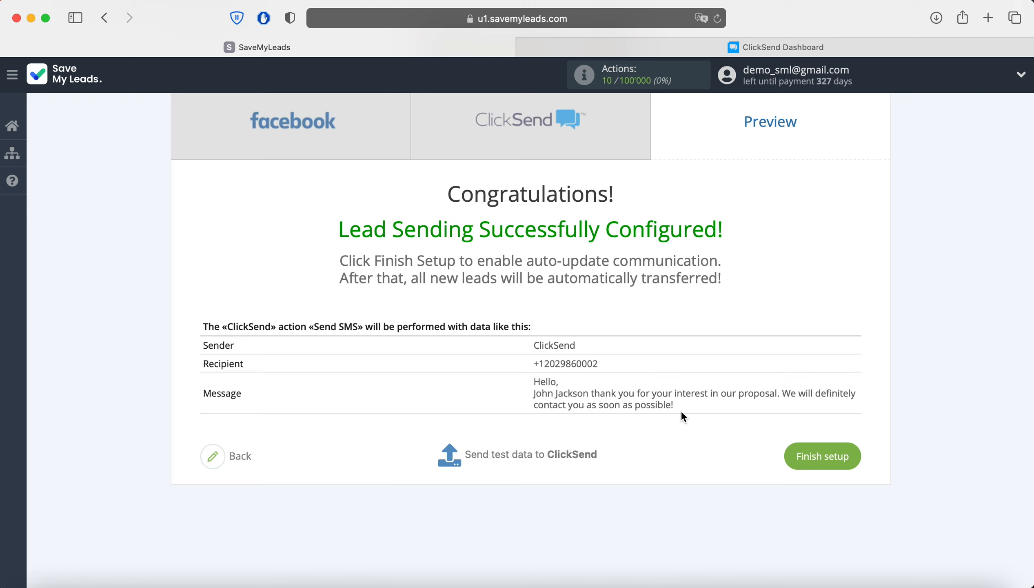
{"action": "left_click", "coordinate": [530, 456]}
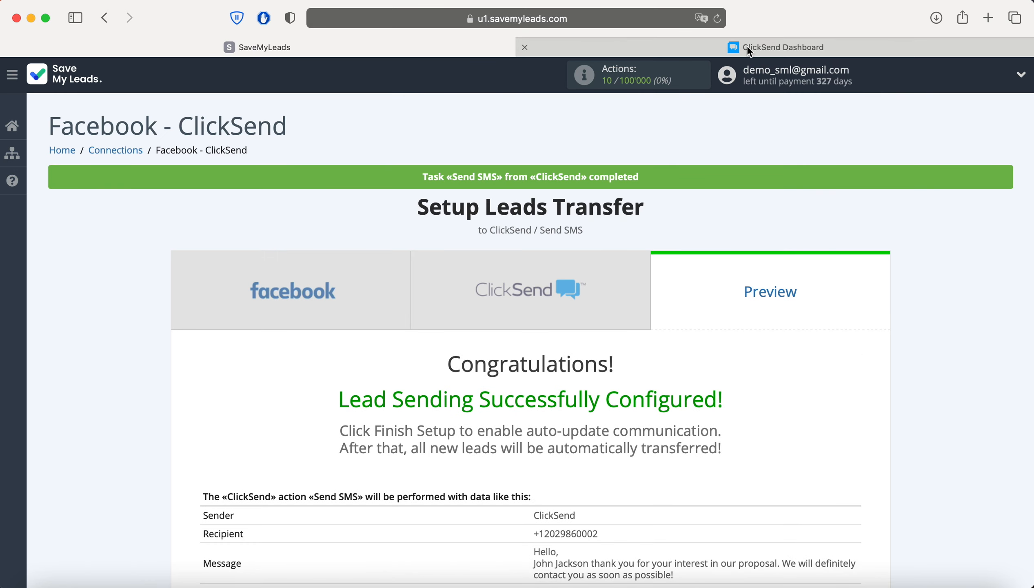
- Check the test SMS in the ClickSend dashboard's message history, and finish the connection setup back in SaveMyLeads
{"action": "left_click", "coordinate": [750, 52]}
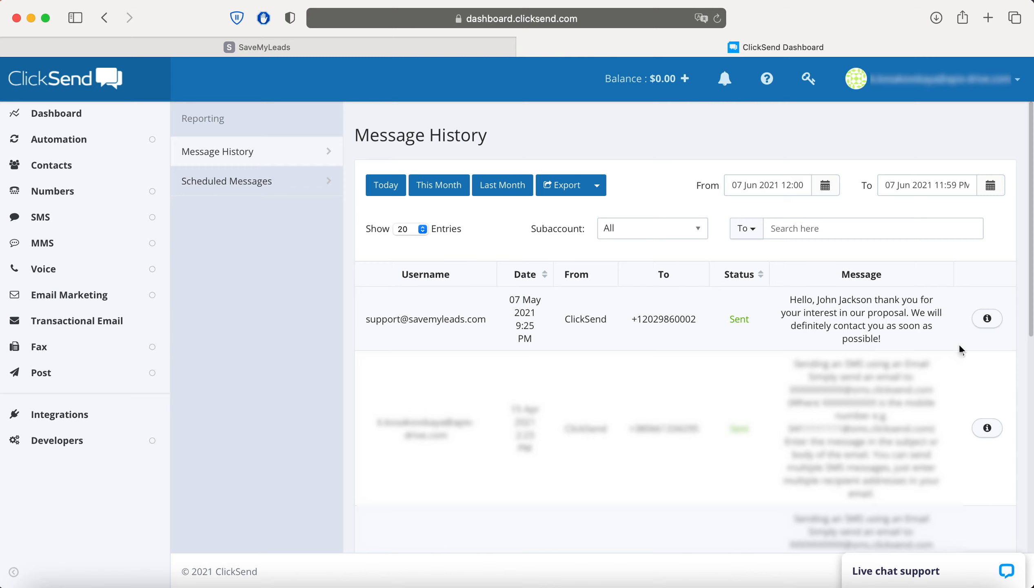
{"action": "left_click", "coordinate": [388, 43]}
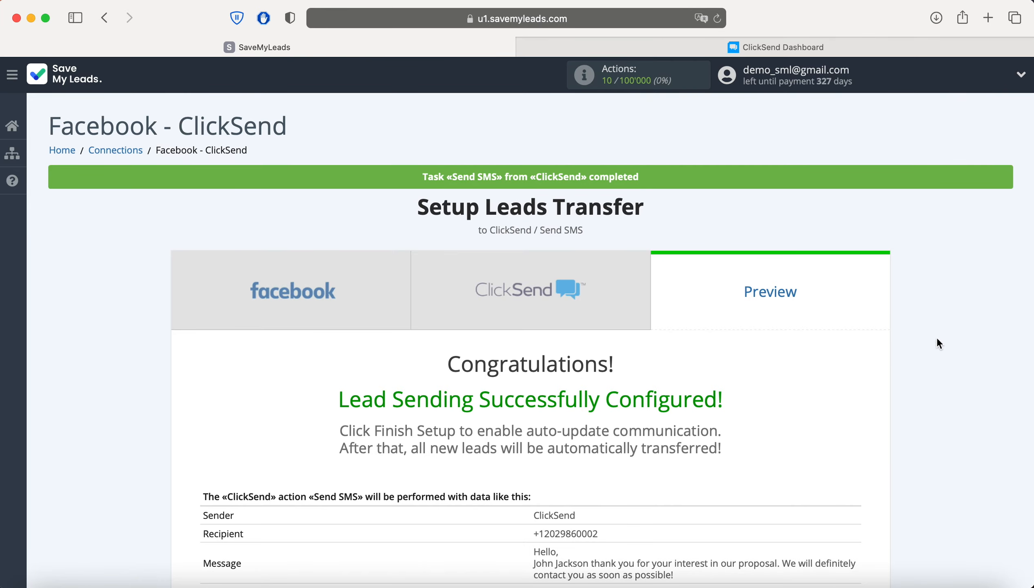
{"action": "scroll", "coordinate": [982, 345], "scroll_direction": "down", "scroll_amount": 5}
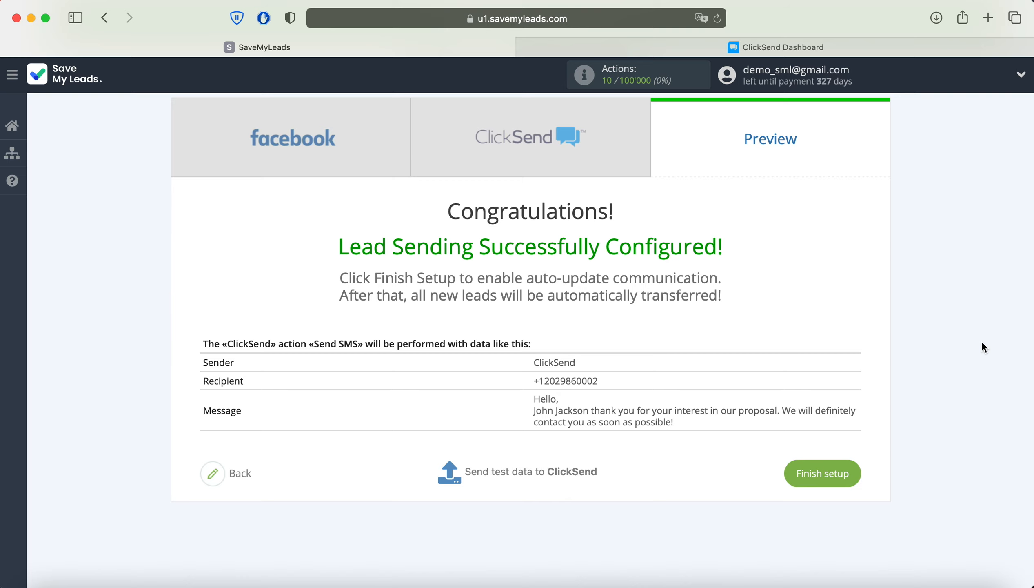
{"action": "left_click", "coordinate": [820, 476]}
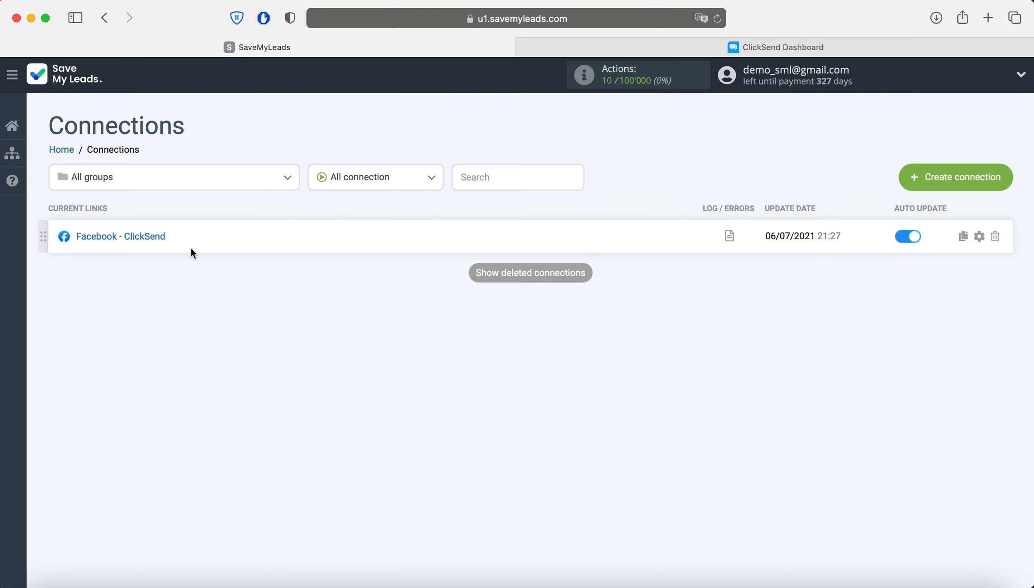
- Rename the connection as "Facebook - ClickSend LeadForm 19.05.2021"
{"action": "left_click", "coordinate": [979, 237]}
{"action": "left_click", "coordinate": [559, 261]}
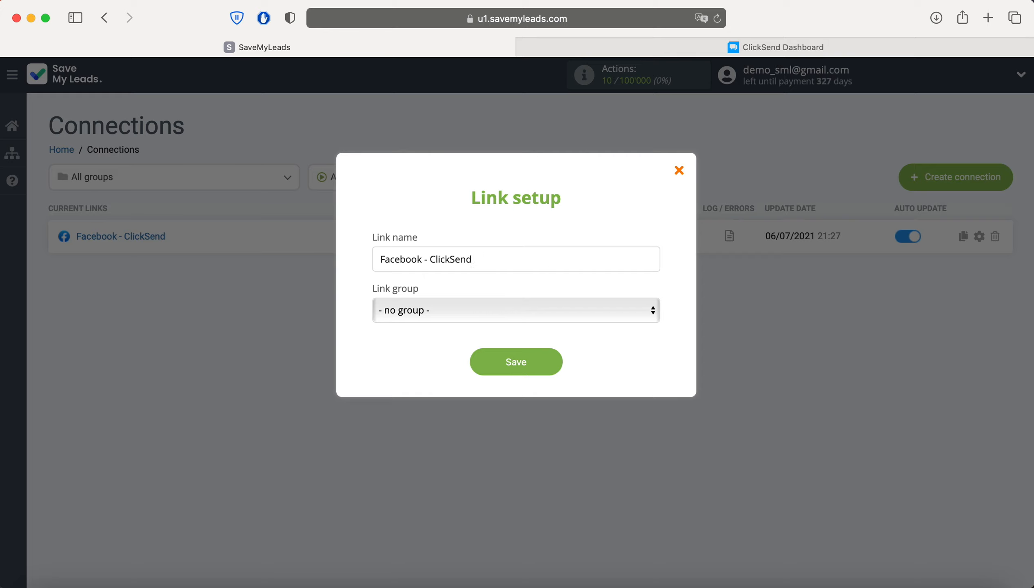
{"action": "type", "text": "LeadForm 19.05.2021"}
{"action": "left_click", "coordinate": [542, 368]}
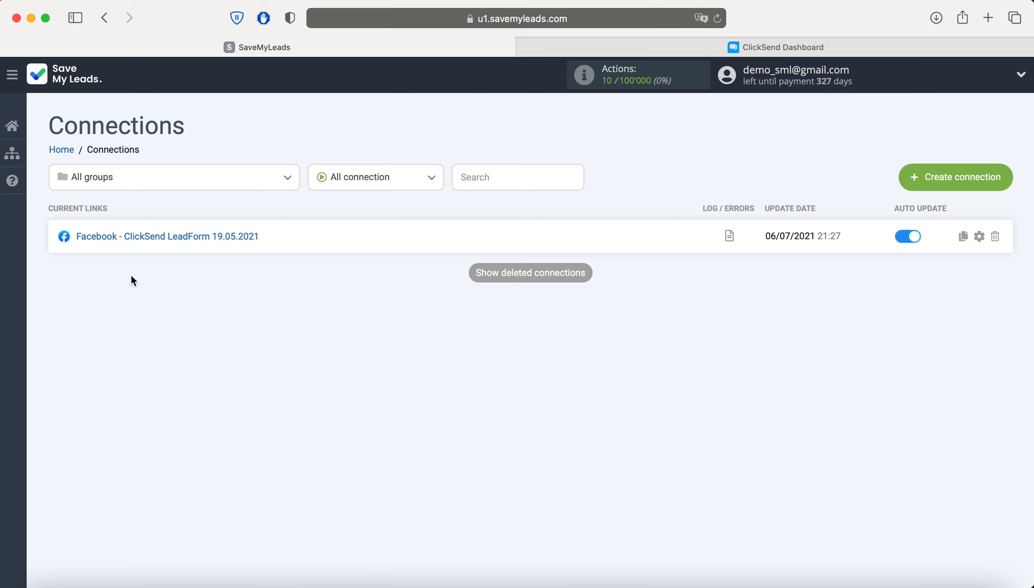